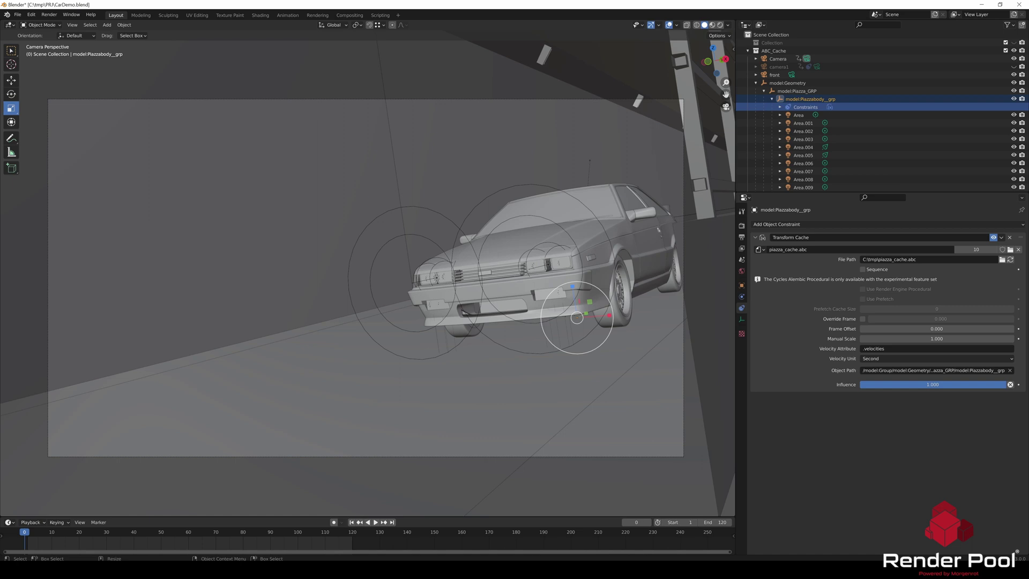
- Pack all external resources into the blend file, then select the Road object in the Shading workspace
left_click(17, 14)
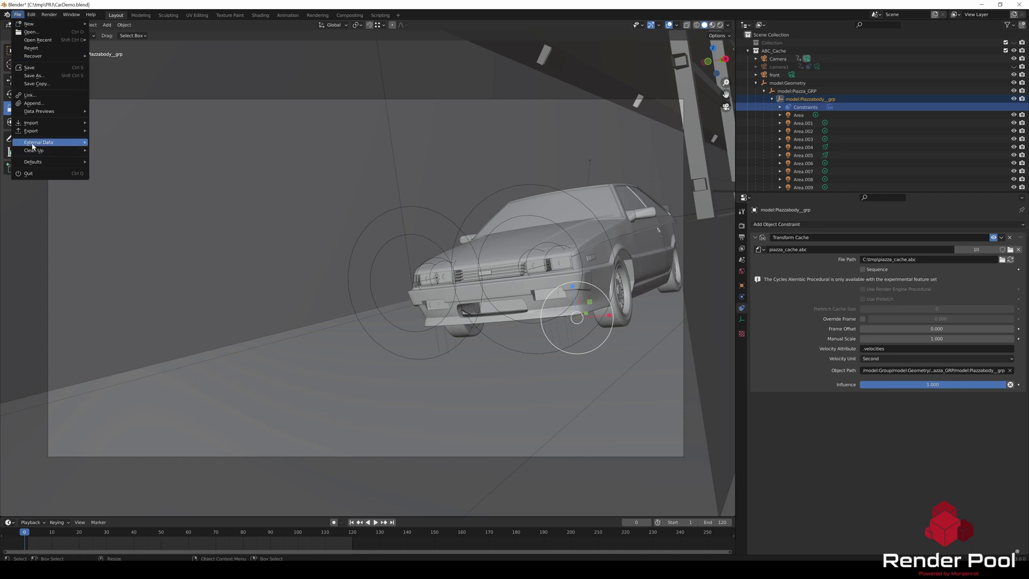
mouse_move(45, 141)
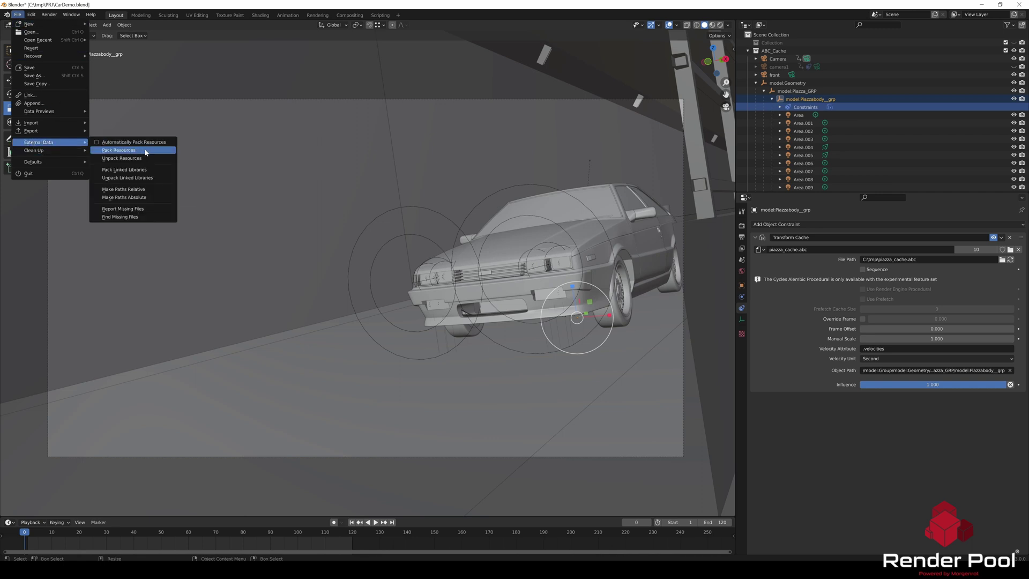
left_click(145, 151)
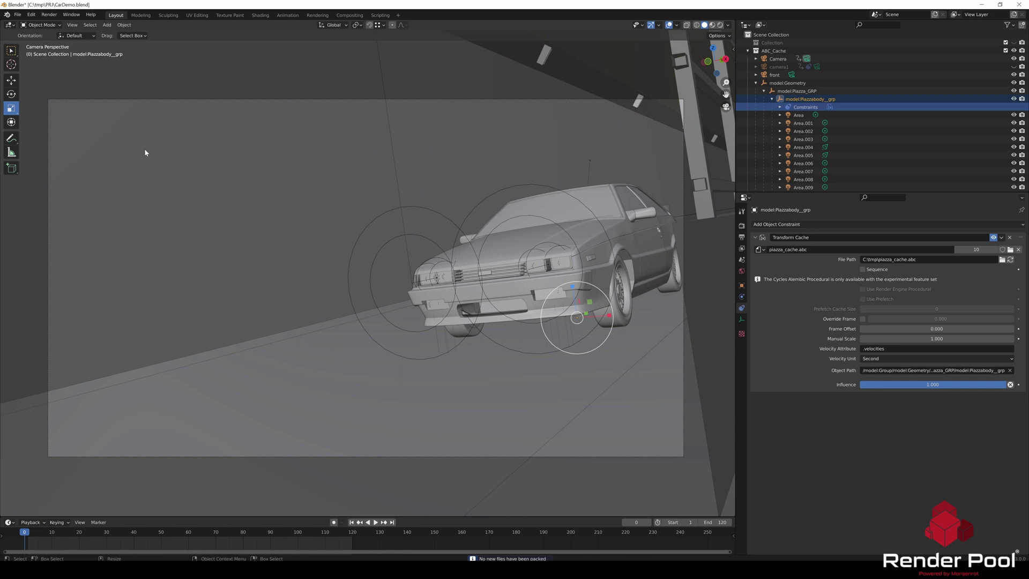
left_click(265, 14)
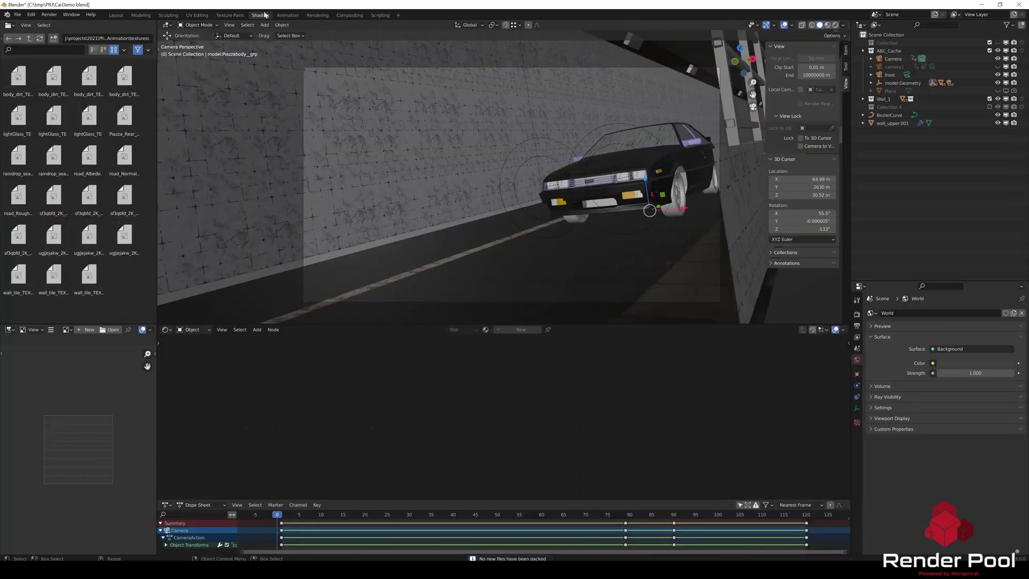
left_click(413, 252)
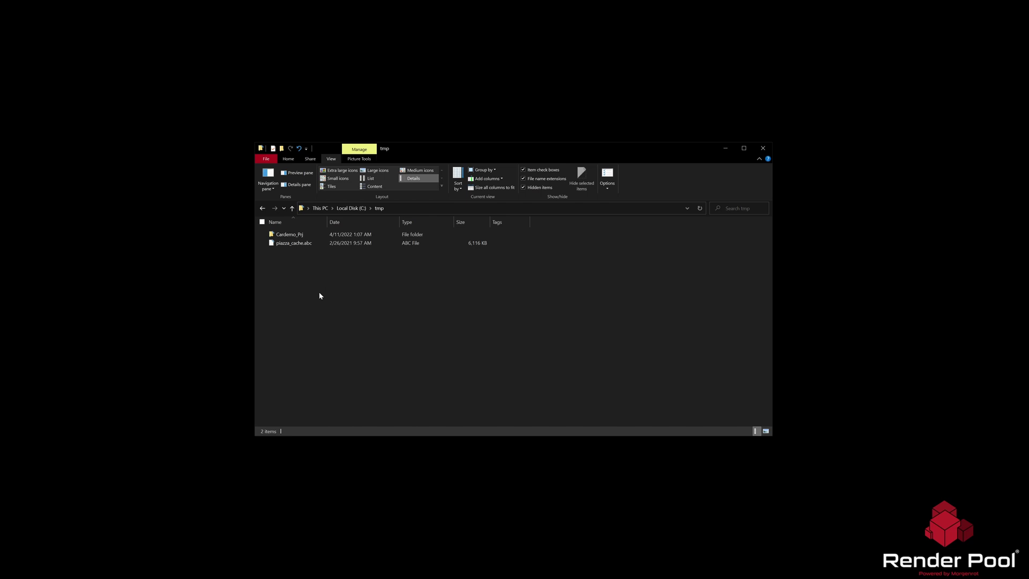
- Cut piazza_cache.abc from tmp and paste it into the empty Cardemo_Prj\cache folder
right_click(292, 234)
left_click(314, 244)
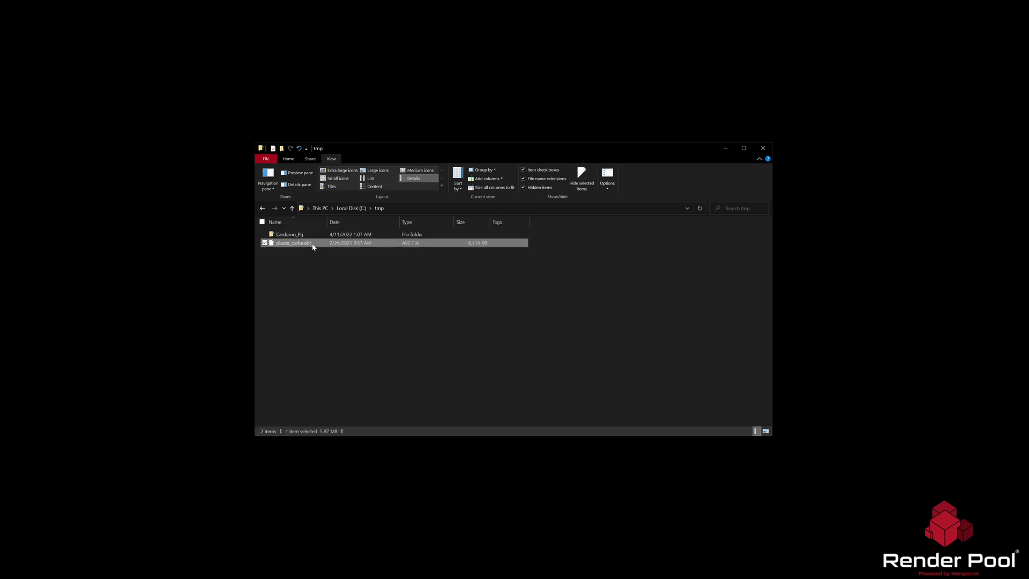
right_click(313, 243)
left_click(231, 338)
double_click(289, 235)
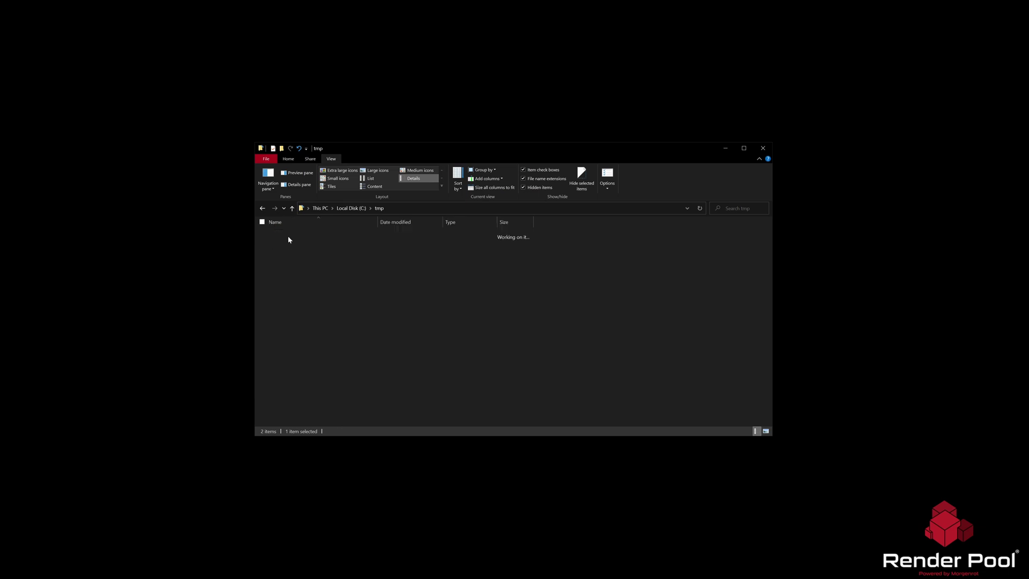
left_click(283, 235)
double_click(283, 235)
right_click(283, 258)
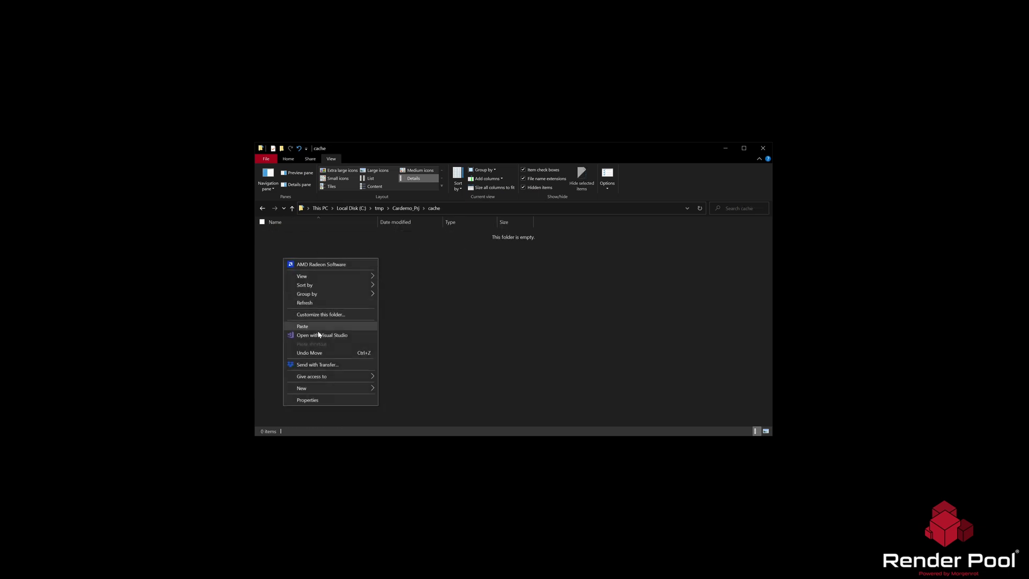
left_click(313, 326)
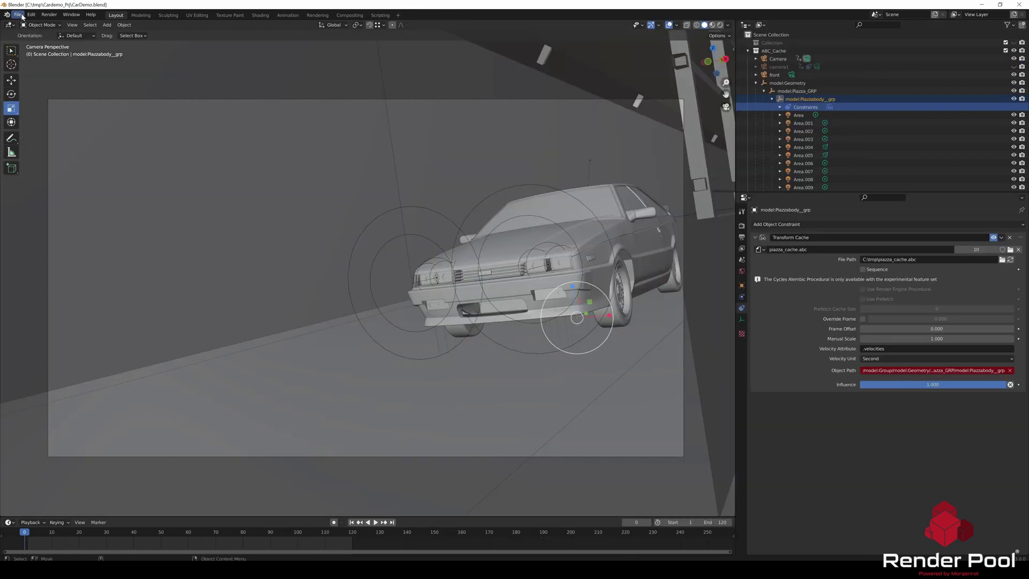
- Open the recent CarDemo project, find missing files in the cache folder, and reload the Alembic cache
left_click(17, 14)
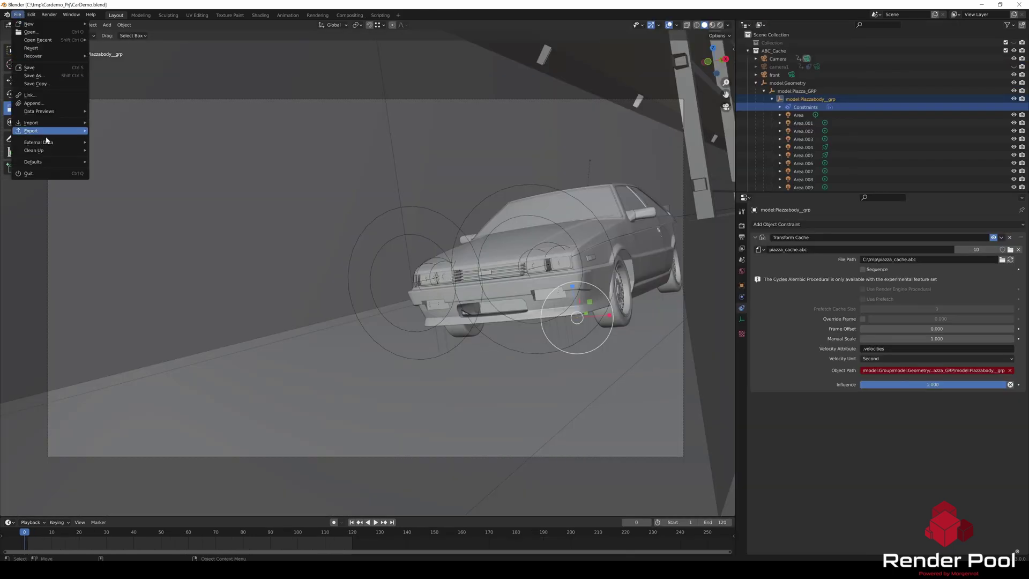
mouse_move(38, 142)
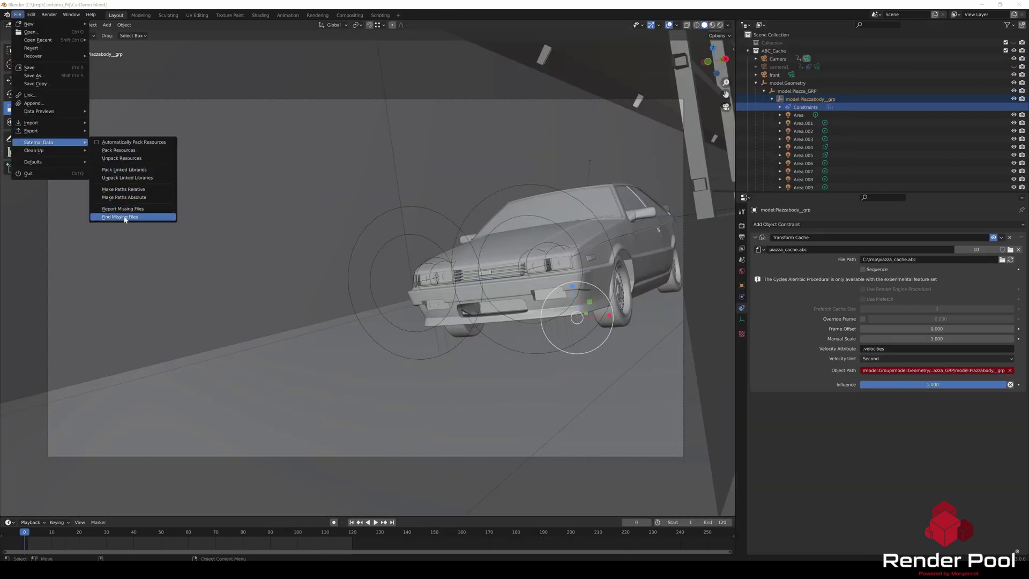
left_click(125, 219)
left_click(431, 201)
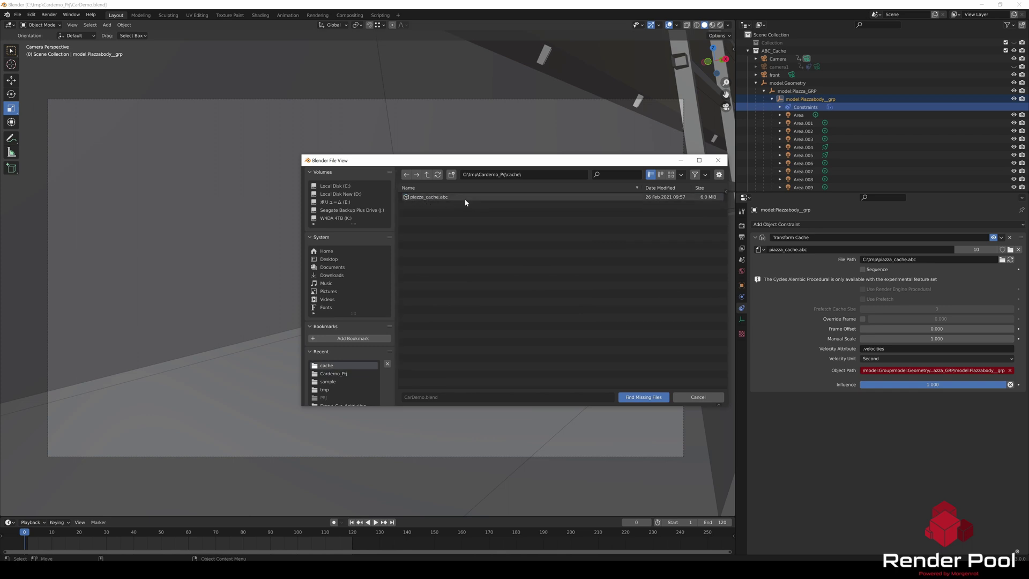
left_click(643, 397)
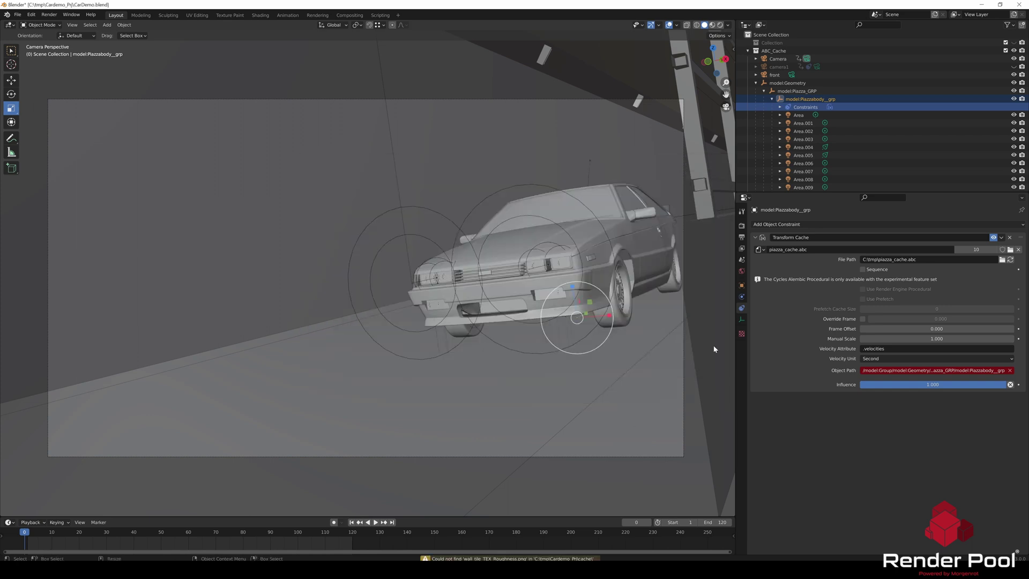
left_click(1012, 260)
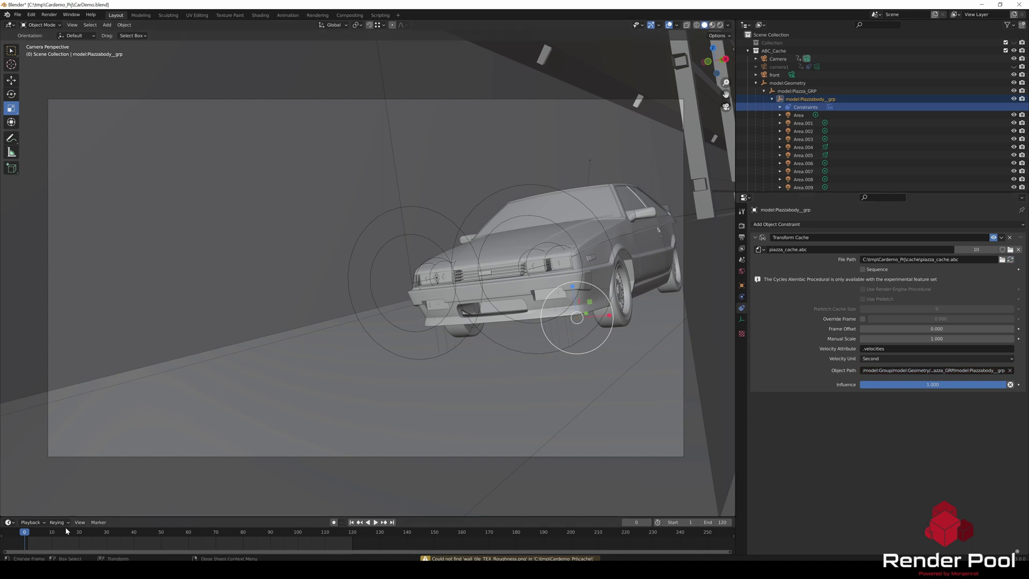
- Play the cached car animation to verify it, then make all external paths relative
key("space")
left_click(23, 545)
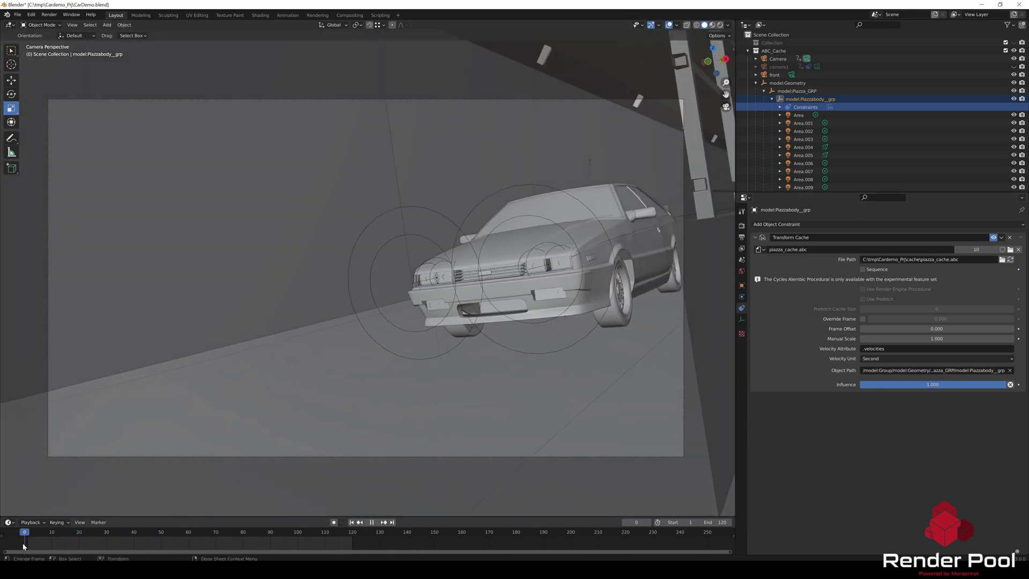
key("space")
left_click(16, 14)
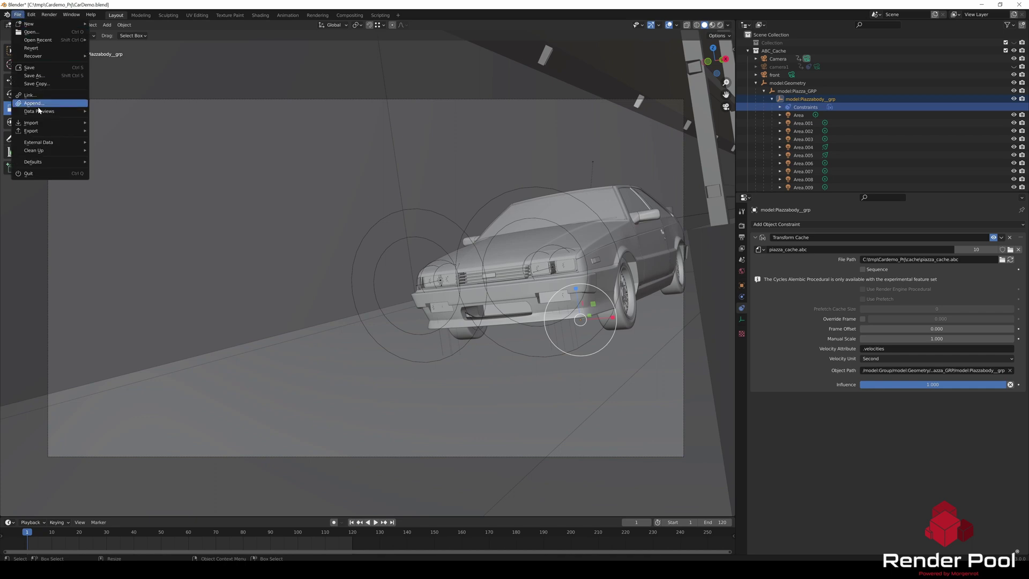
mouse_move(49, 141)
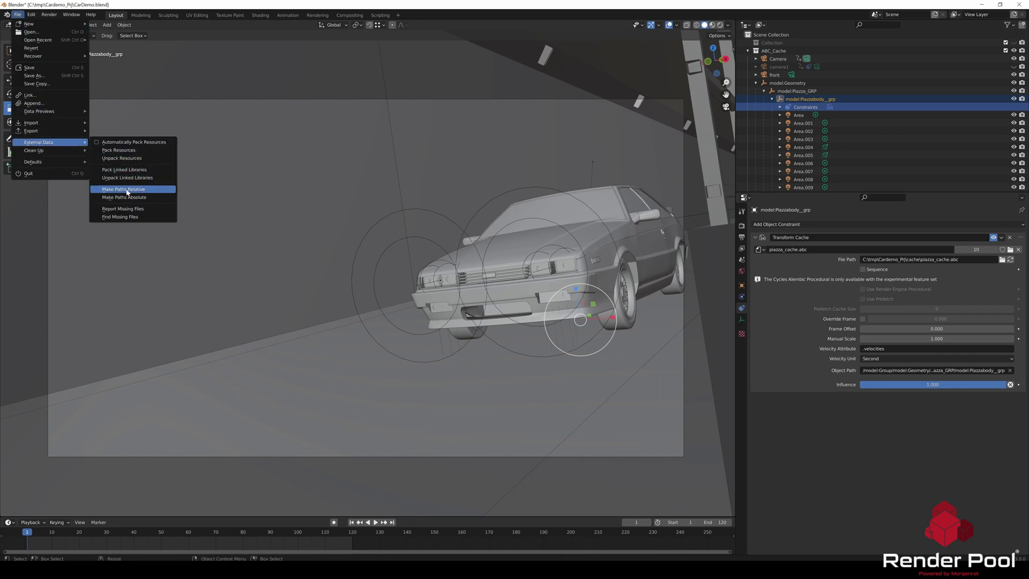
left_click(135, 188)
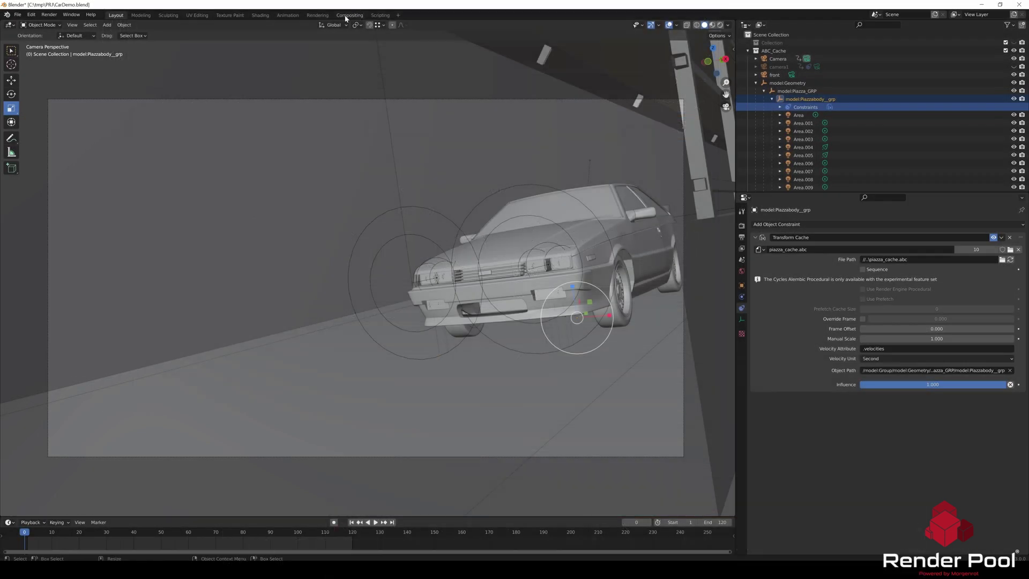
- In the Compositing workspace, move the Viewer node up and reposition the File Output node
left_click(349, 15)
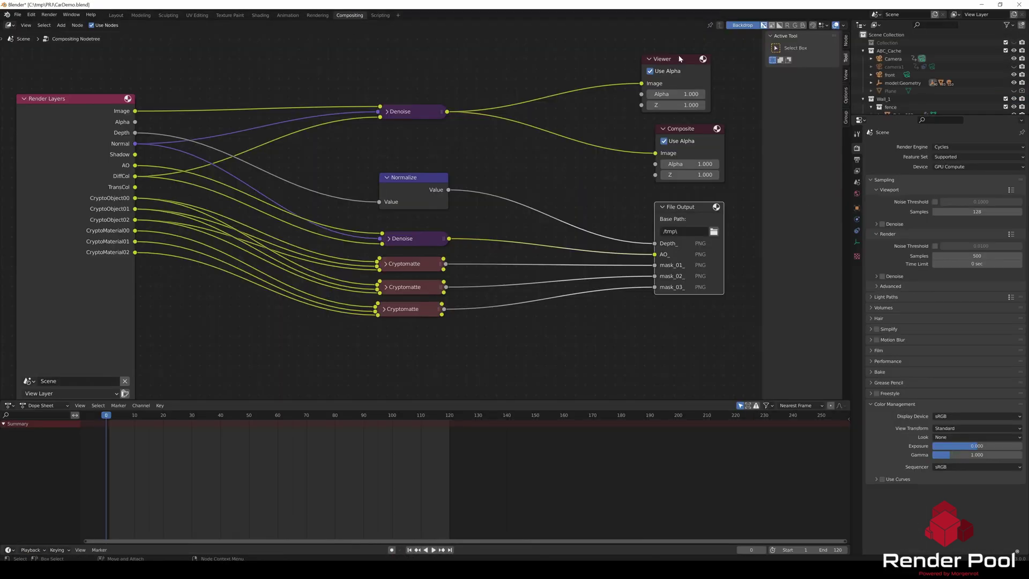
left_click_drag(695, 87, 667, 327)
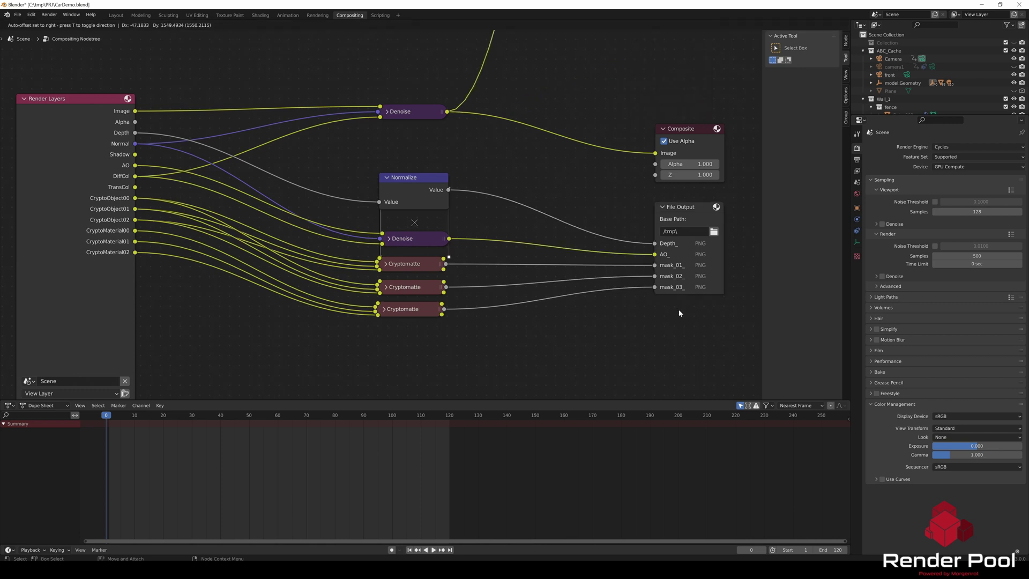
left_click_drag(694, 214, 667, 225)
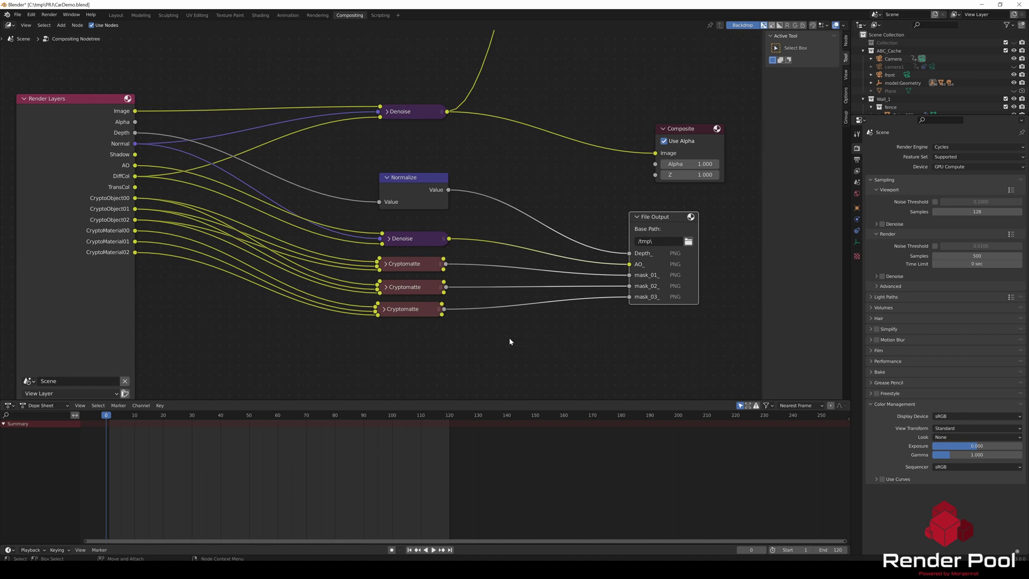
left_click_drag(641, 288, 667, 290)
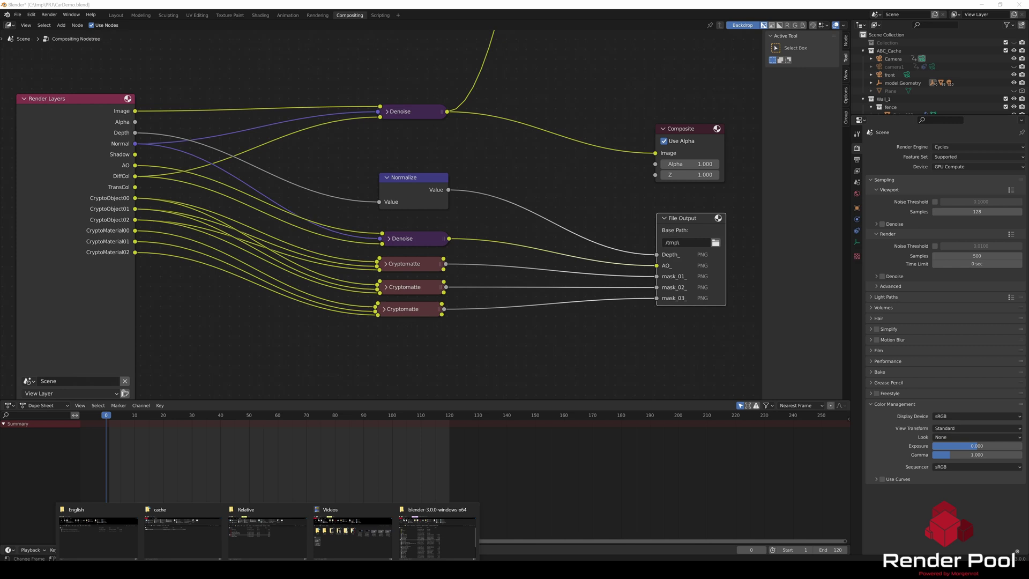
- In the tmp\PRJ folder, select both the cache folder and CarDemo.blend
left_click(194, 543)
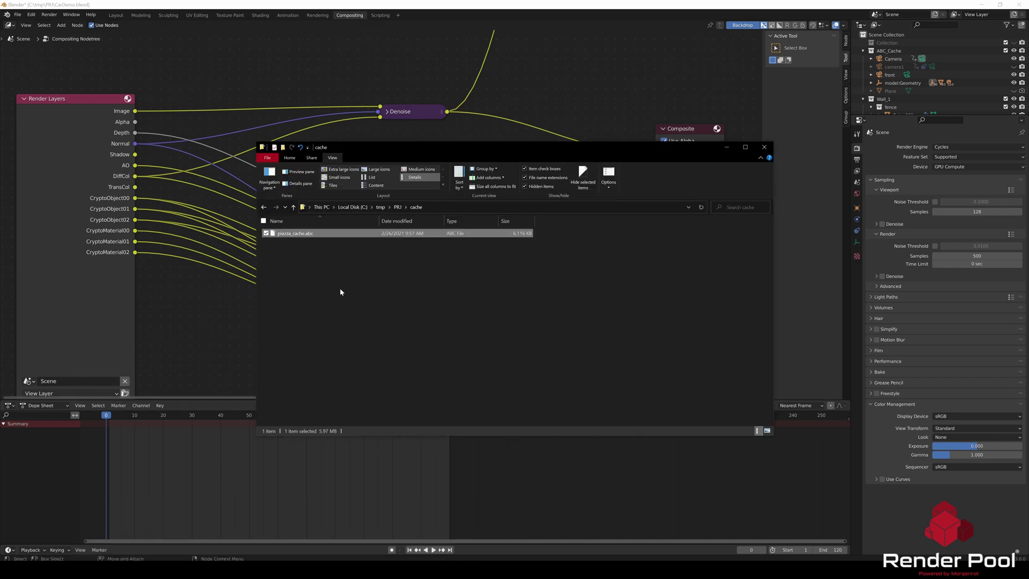
left_click(397, 207)
left_click(359, 325)
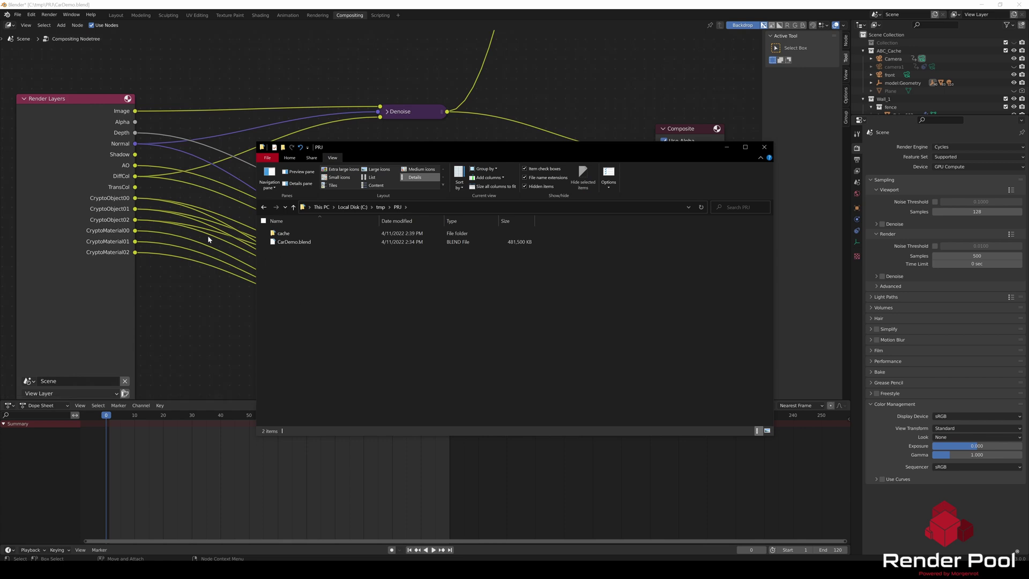
left_click_drag(307, 251, 288, 233)
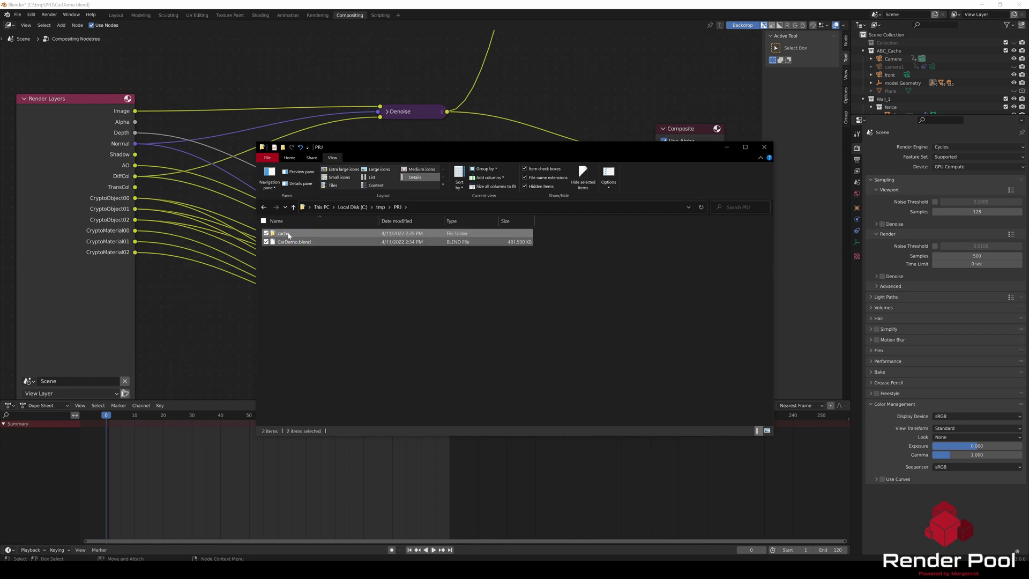
- Compress the selection into CarDemo.zip and open the archive to check its contents
right_click(289, 234)
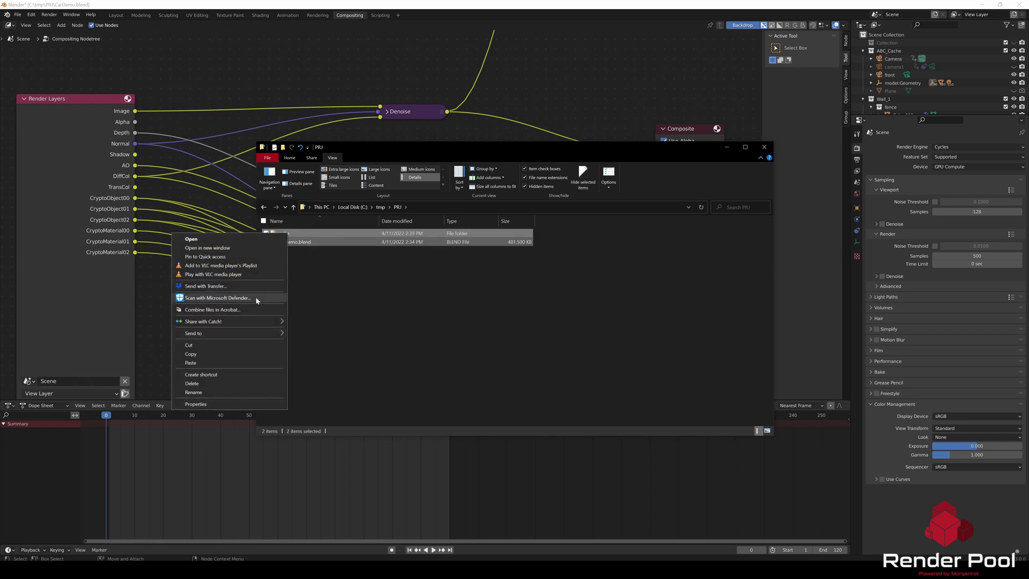
mouse_move(229, 333)
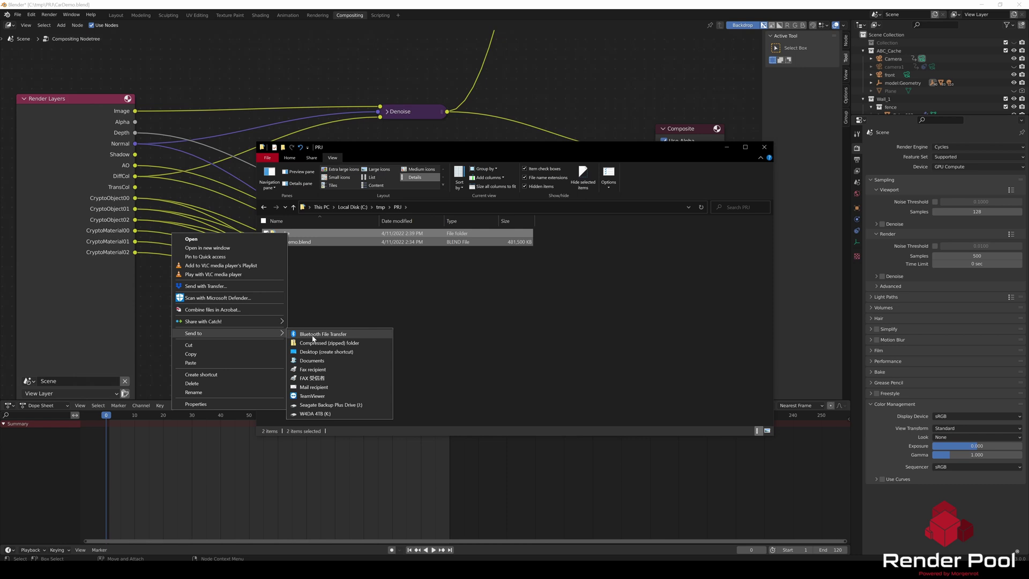
left_click(359, 344)
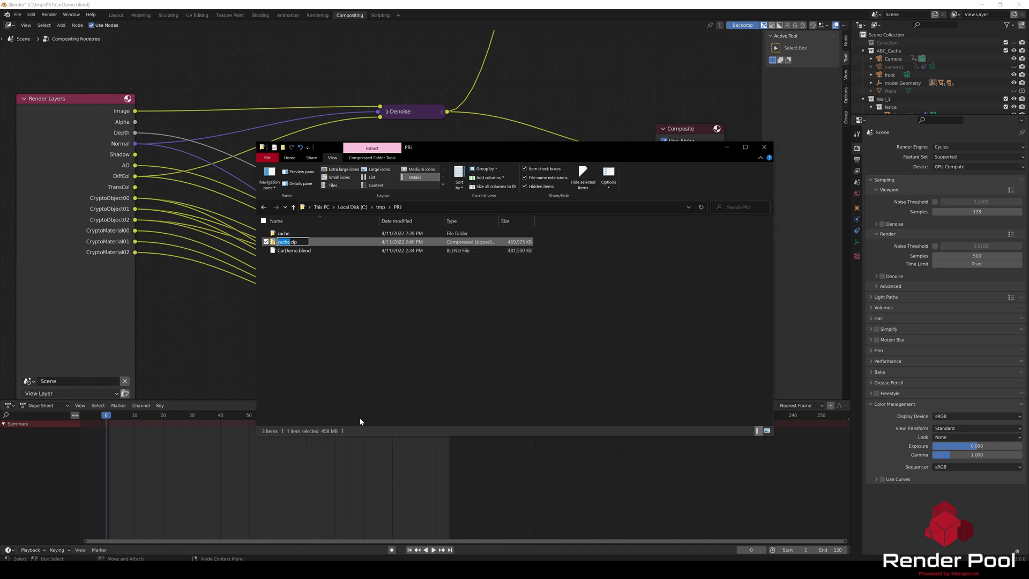
type("CarDemo")
key("Return")
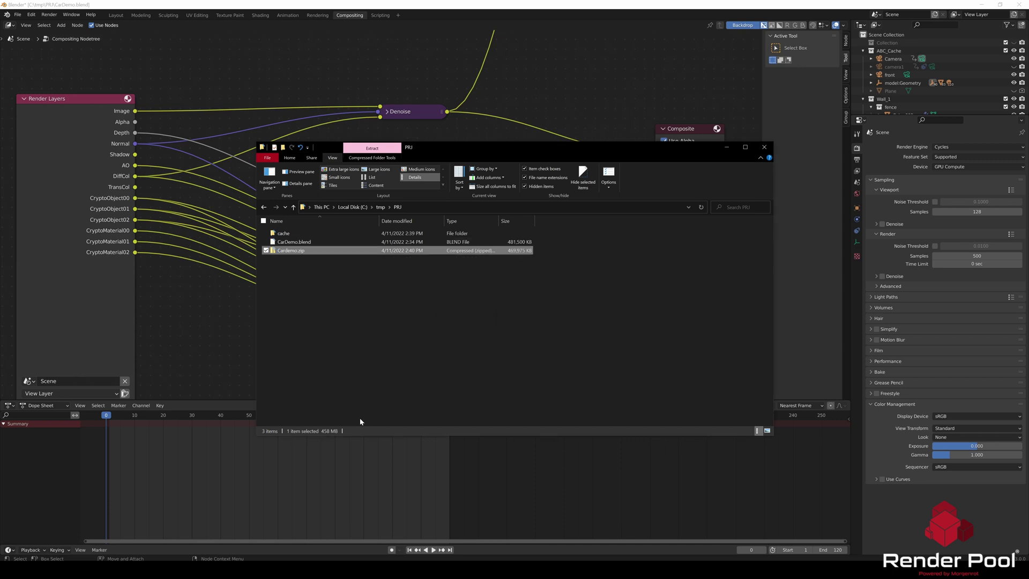
key("Return")
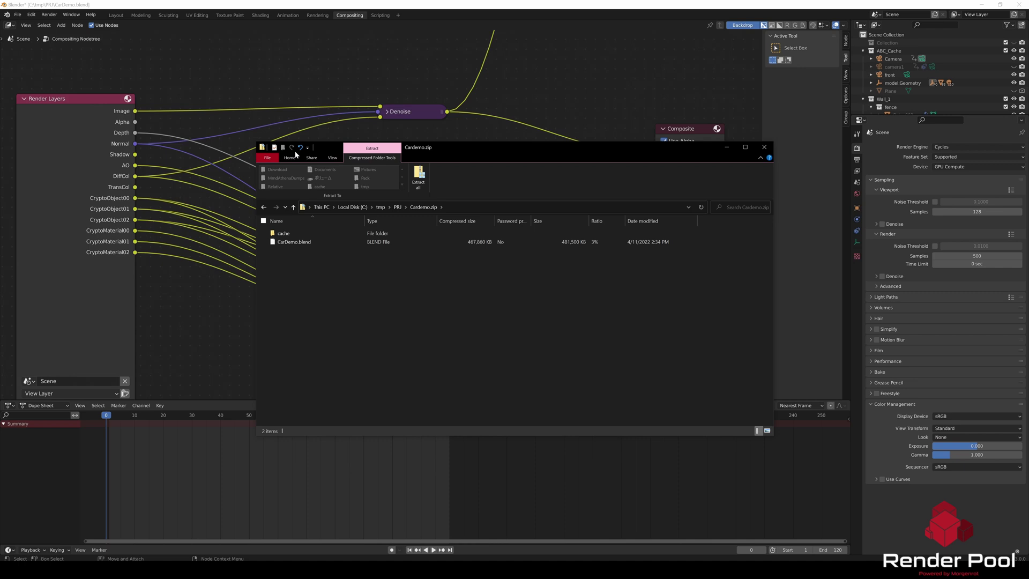